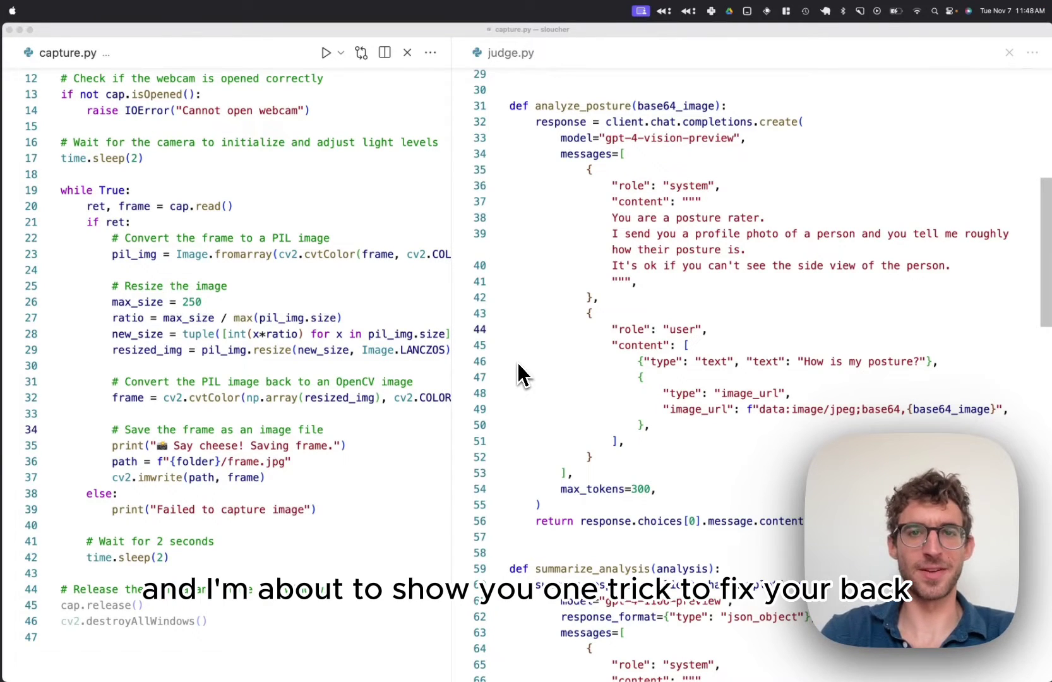
Look over the capture.py code, then bring judge.py into focus
{"action": "left_click", "coordinate": [357, 231]}
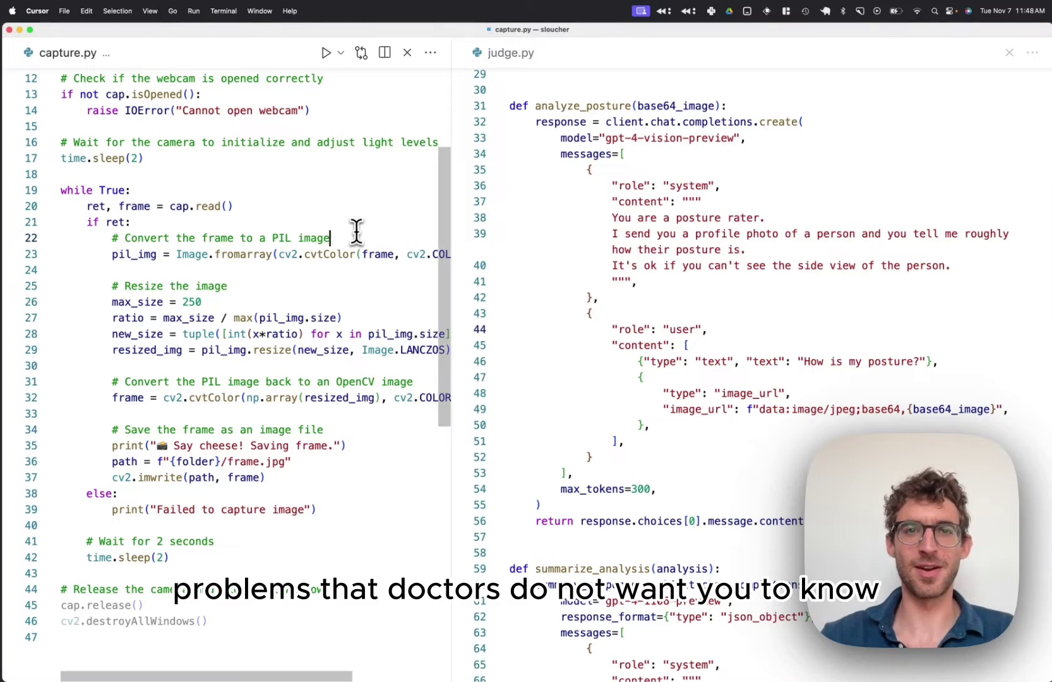
{"action": "scroll", "coordinate": [357, 231], "scroll_direction": "up", "scroll_amount": 2}
{"action": "scroll", "coordinate": [289, 186], "scroll_direction": "up", "scroll_amount": 3}
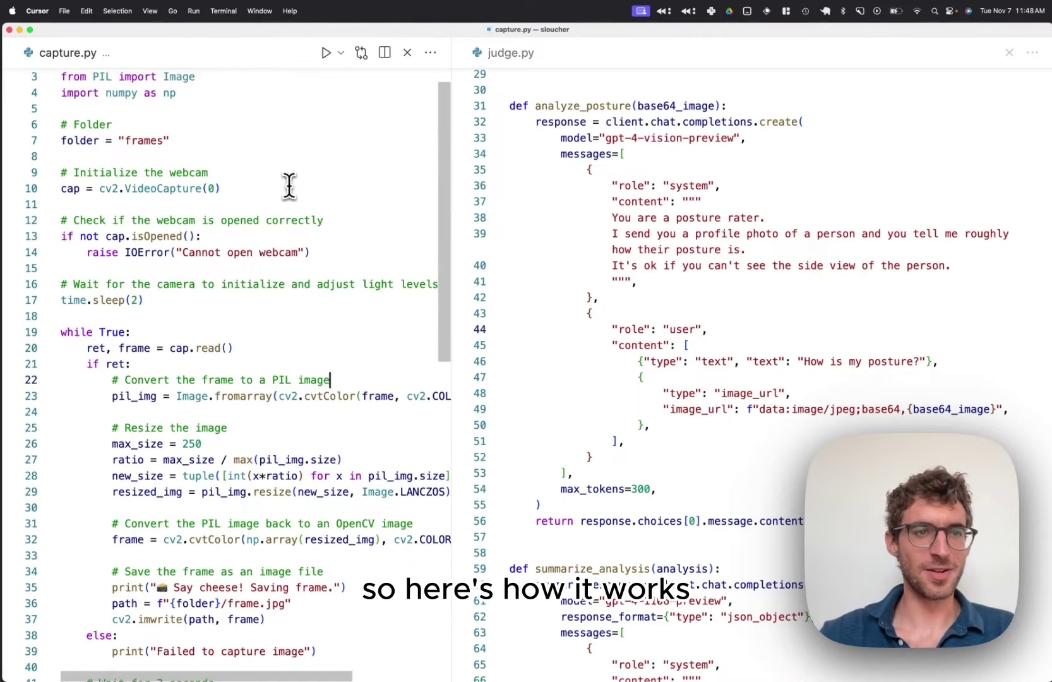
{"action": "scroll", "coordinate": [289, 186], "scroll_direction": "up", "scroll_amount": 2}
{"action": "scroll", "coordinate": [288, 185], "scroll_direction": "down", "scroll_amount": 3}
{"action": "scroll", "coordinate": [288, 186], "scroll_direction": "down", "scroll_amount": 2}
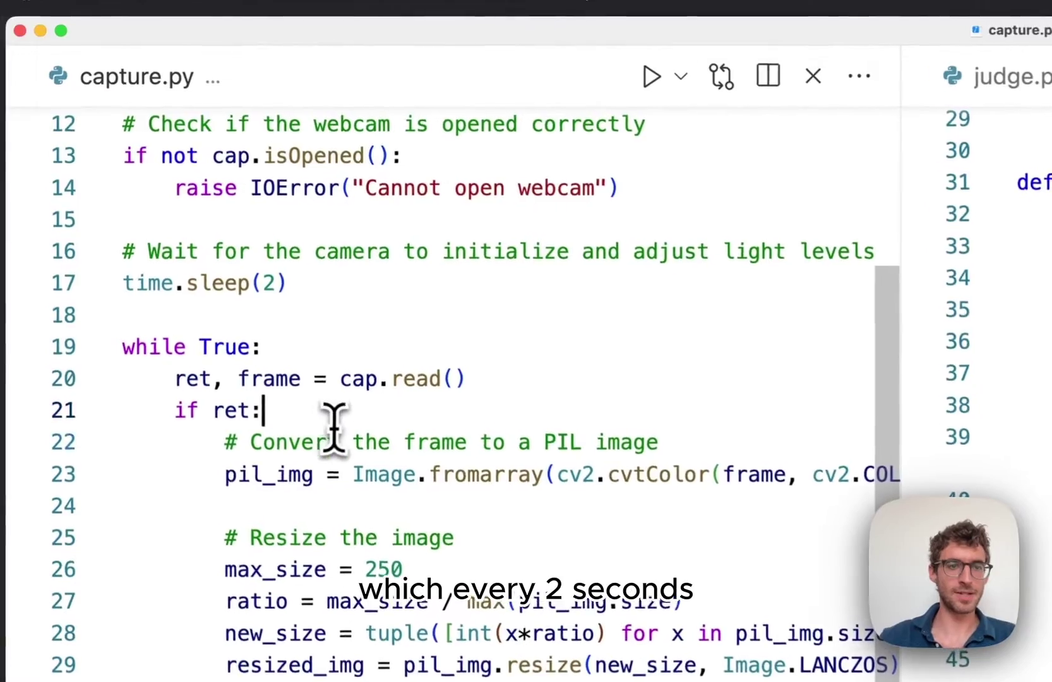
{"action": "scroll", "coordinate": [297, 353], "scroll_direction": "down", "scroll_amount": 5}
{"action": "scroll", "coordinate": [328, 494], "scroll_direction": "down", "scroll_amount": 3}
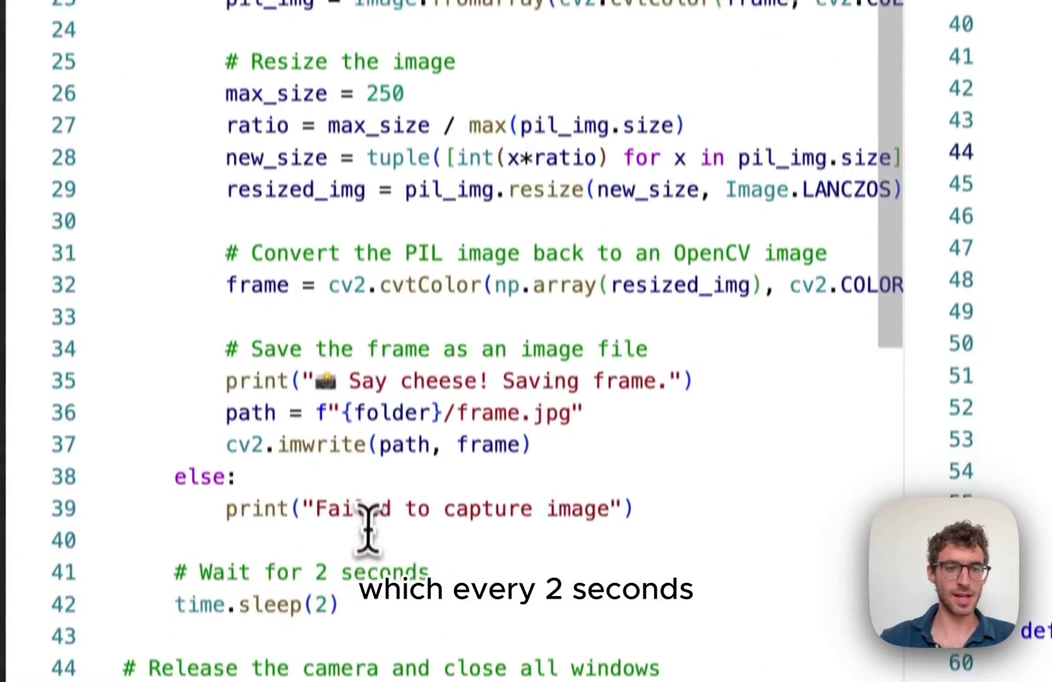
{"action": "left_click_drag", "start_coordinate": [345, 592], "coordinate": [319, 554]}
{"action": "left_click", "coordinate": [177, 513]}
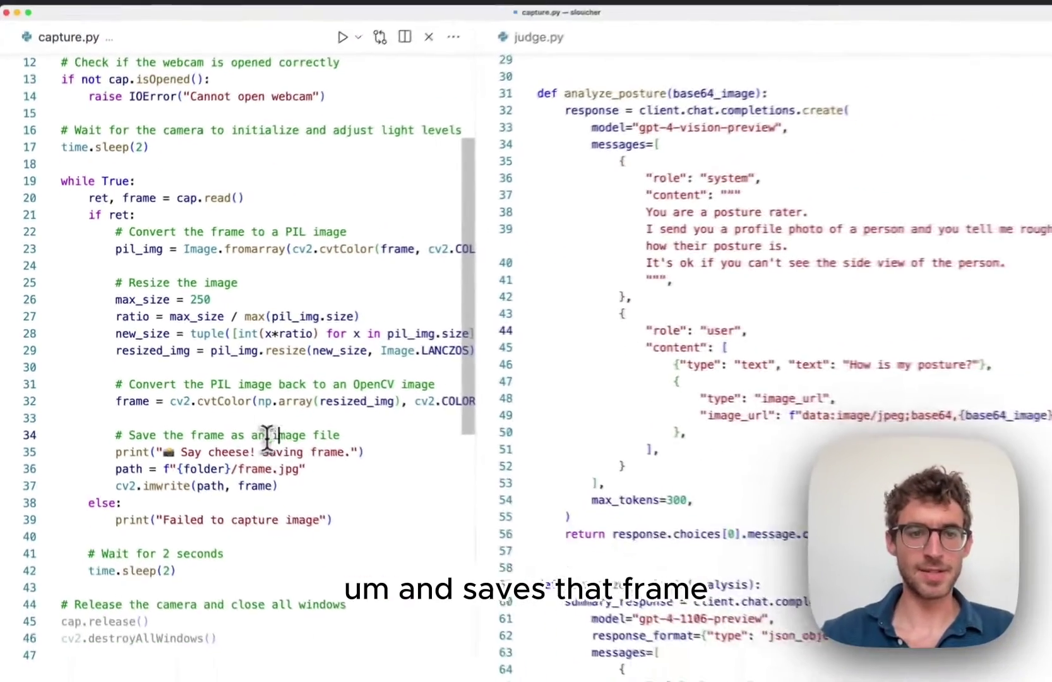
{"action": "left_click", "coordinate": [286, 444]}
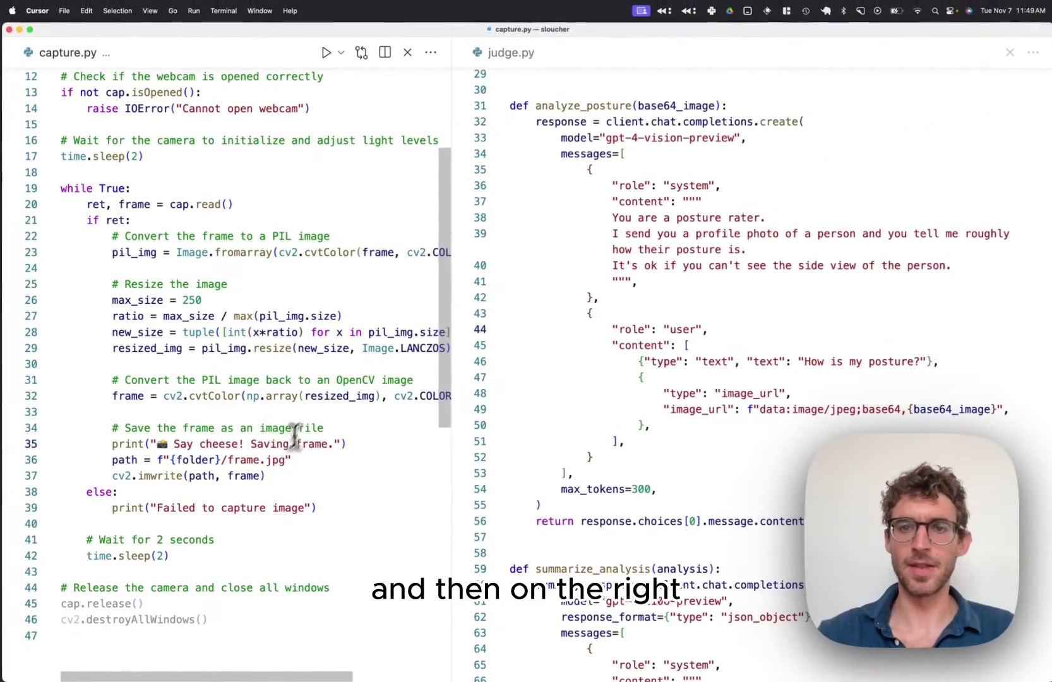
{"action": "left_click", "coordinate": [591, 264]}
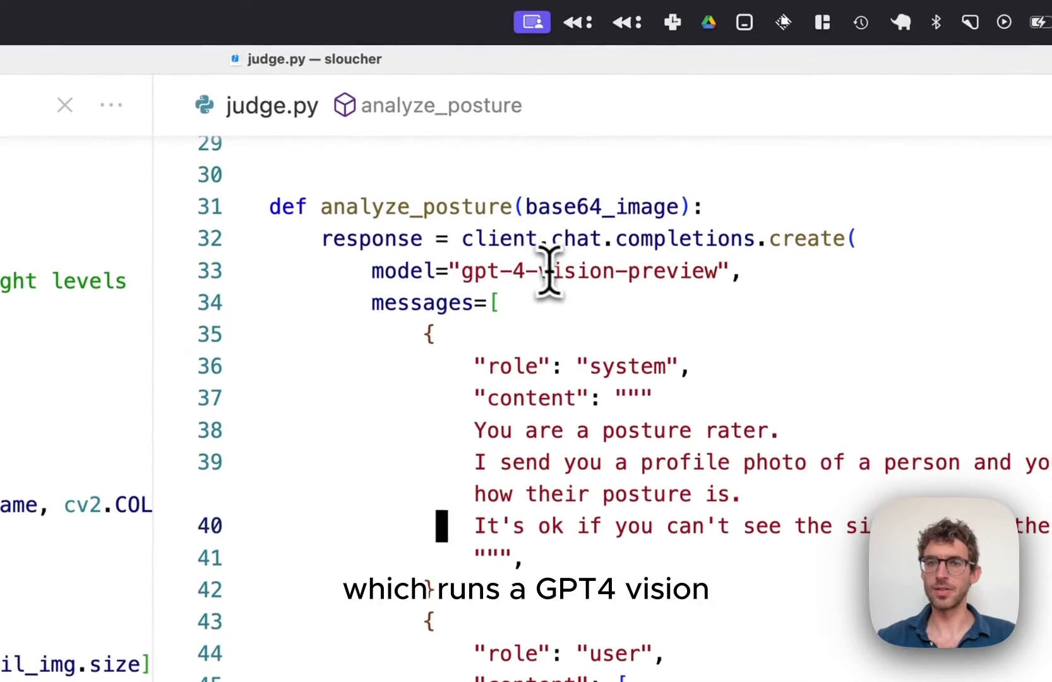
{"action": "scroll", "coordinate": [568, 345], "scroll_direction": "down", "scroll_amount": 2}
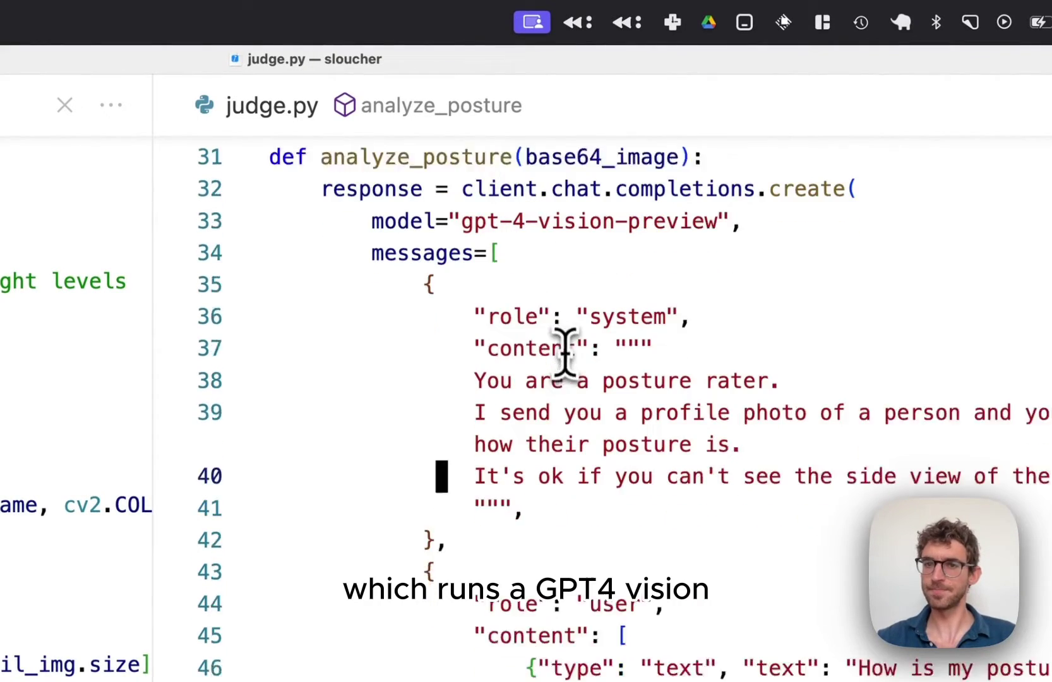
{"action": "scroll", "coordinate": [542, 354], "scroll_direction": "down", "scroll_amount": 1}
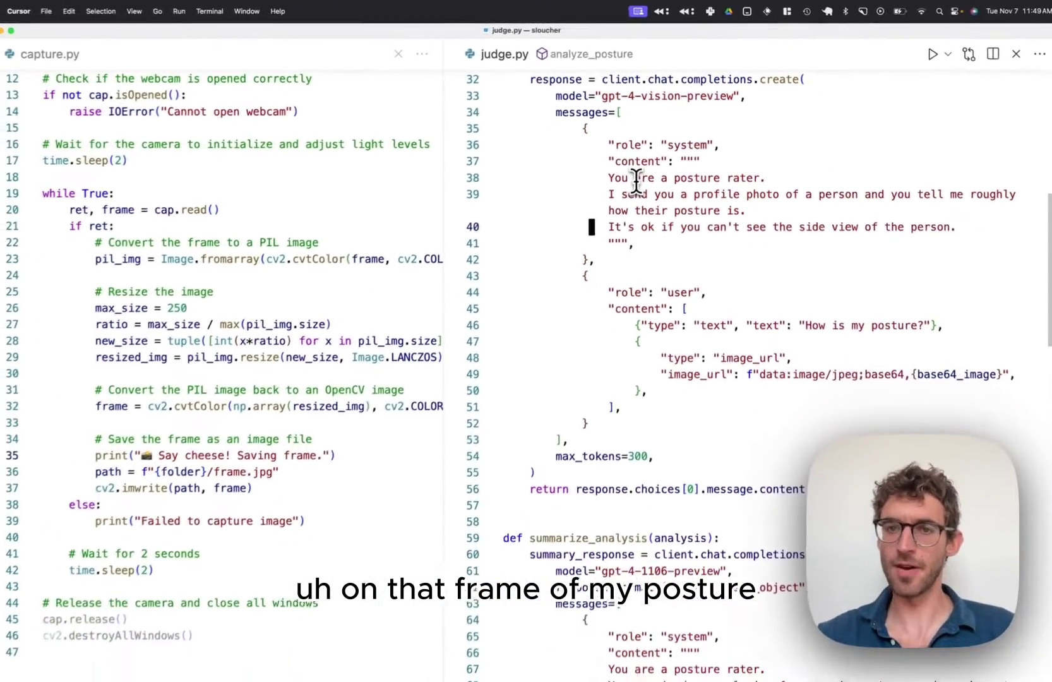
{"action": "scroll", "coordinate": [640, 177], "scroll_direction": "down", "scroll_amount": 2}
{"action": "scroll", "coordinate": [640, 177], "scroll_direction": "down", "scroll_amount": 5}
{"action": "scroll", "coordinate": [650, 169], "scroll_direction": "down", "scroll_amount": 3}
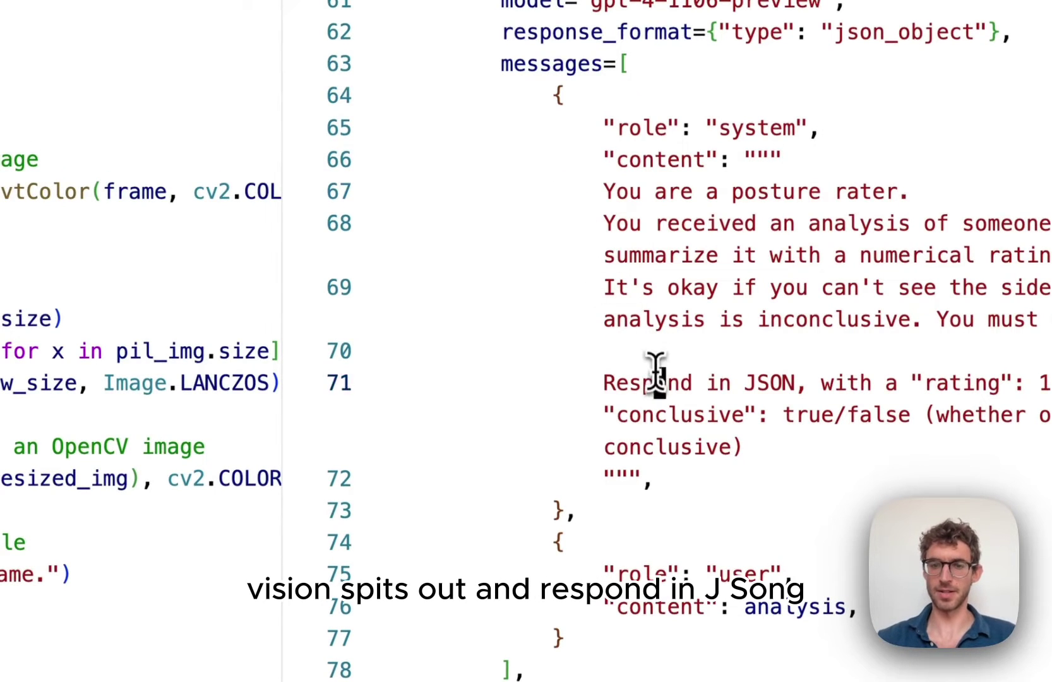
Review judge.py's JSON rating instruction and launch python capture.py in the terminal
{"action": "left_click_drag", "start_coordinate": [654, 383], "coordinate": [730, 436]}
{"action": "left_click", "coordinate": [730, 436]}
{"action": "key", "text": "ctrl+grave"}
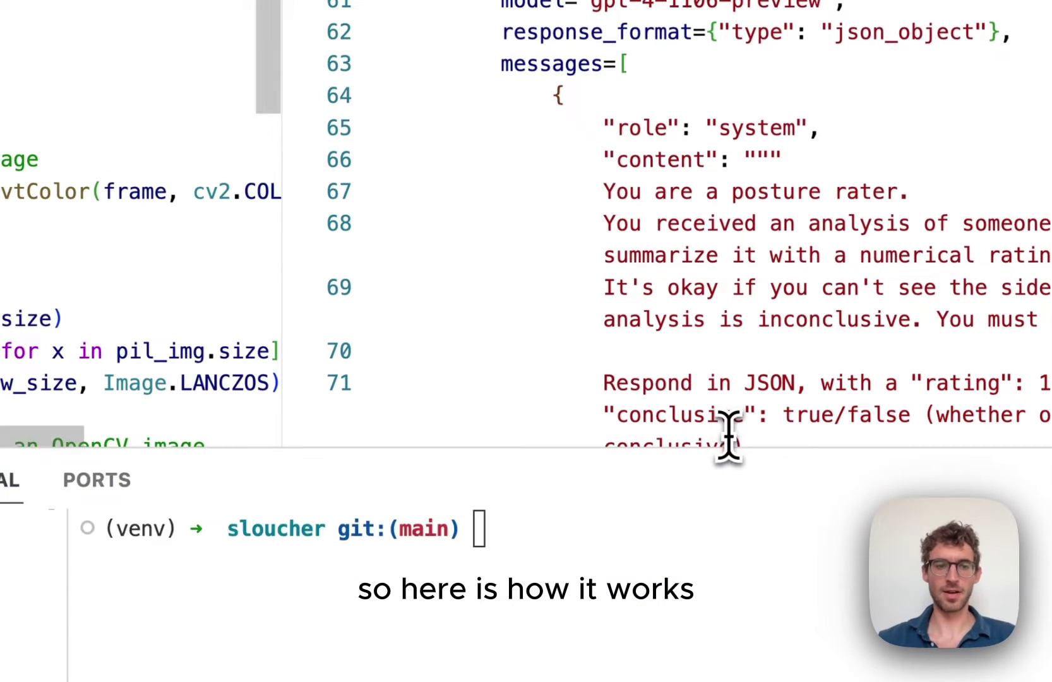
{"action": "type", "text": "python ca"}
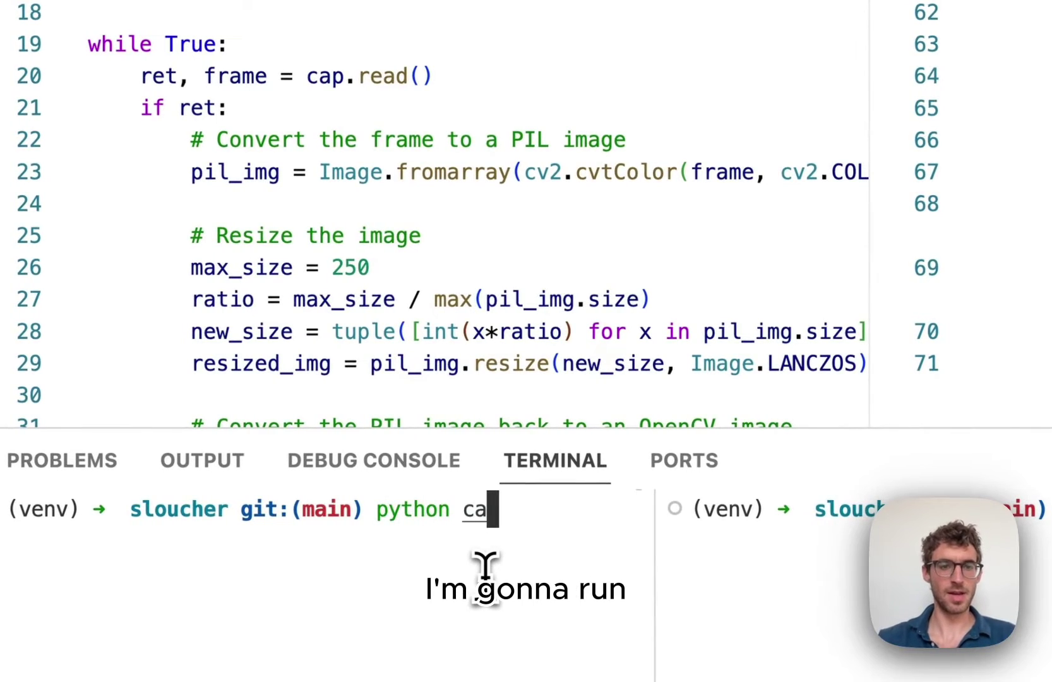
{"action": "key", "text": "Tab"}
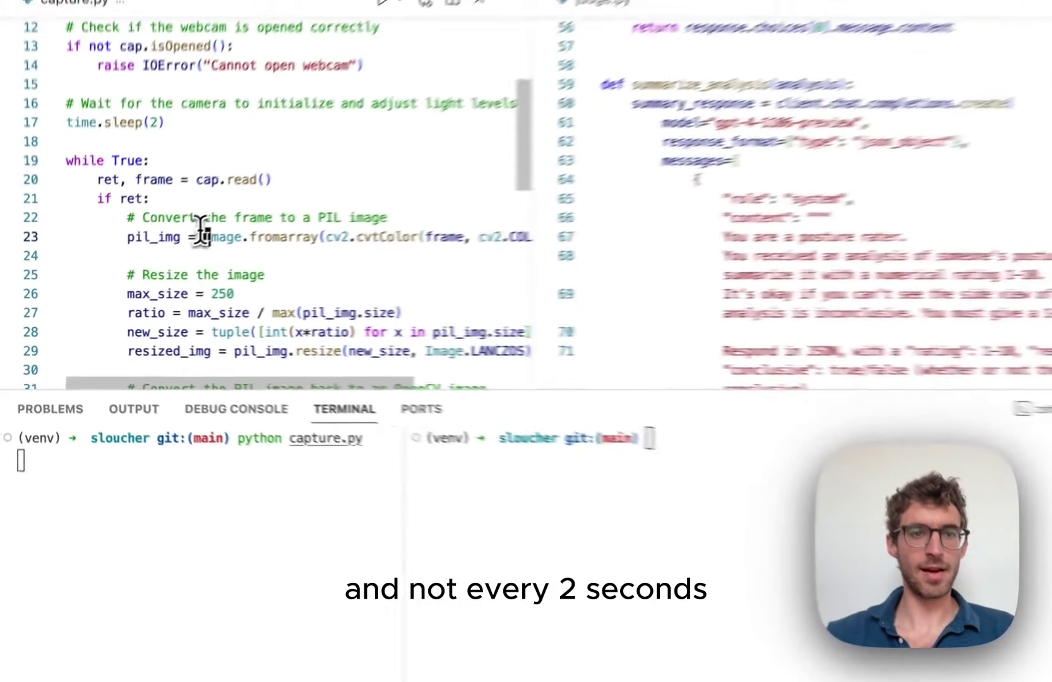
Open the saved webcam image frame.jpg in the left editor via quick file search
{"action": "key", "text": "super+p"}
{"action": "type", "text": "f"}
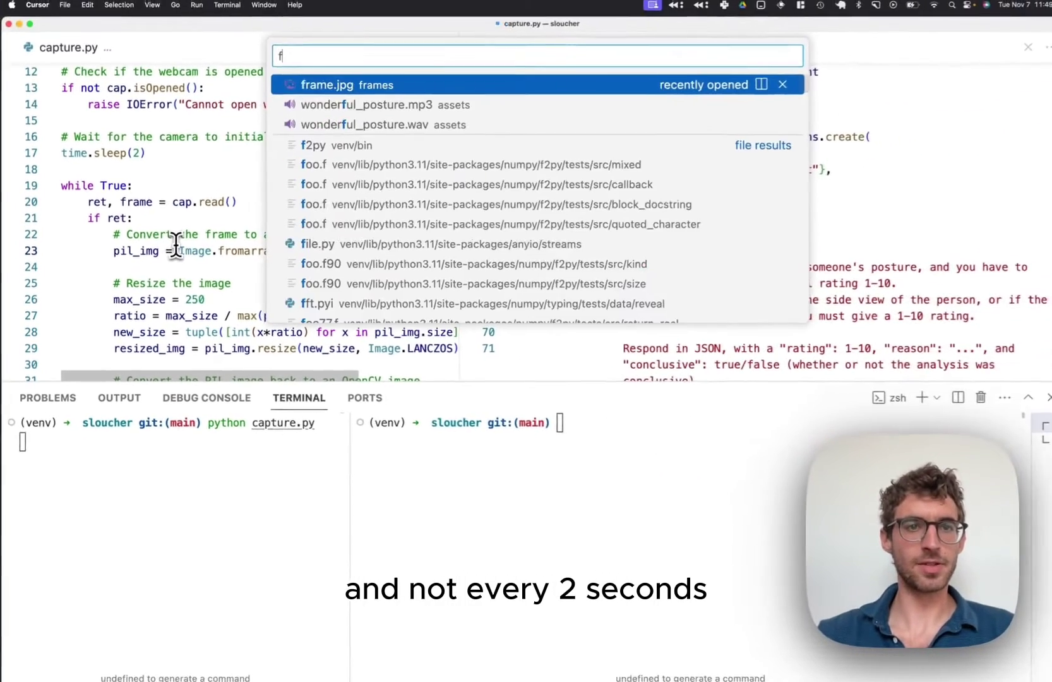
{"action": "key", "text": "Return"}
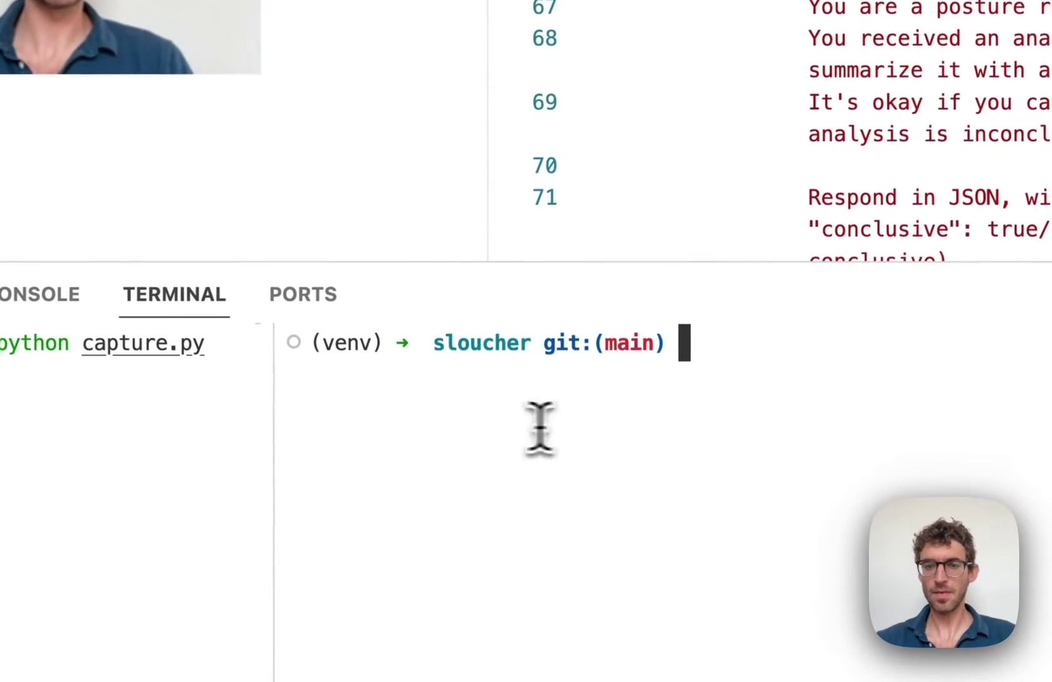
{"action": "type", "text": "python judge.py"}
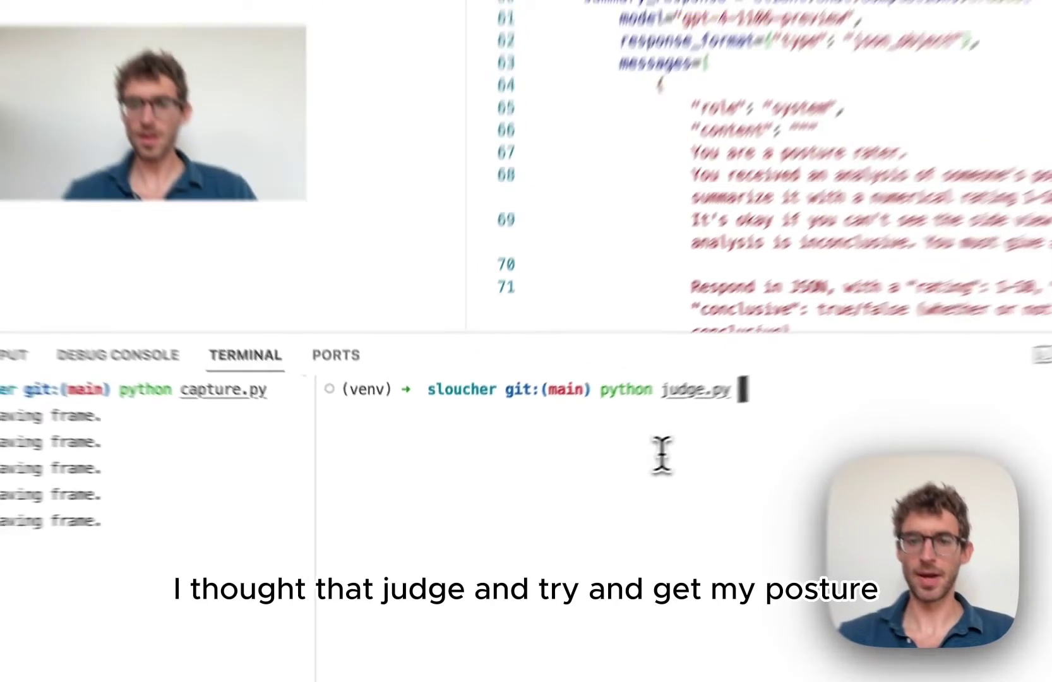
Launch python judge.py in the right terminal split to start posture ratings
{"action": "key", "text": "Return"}
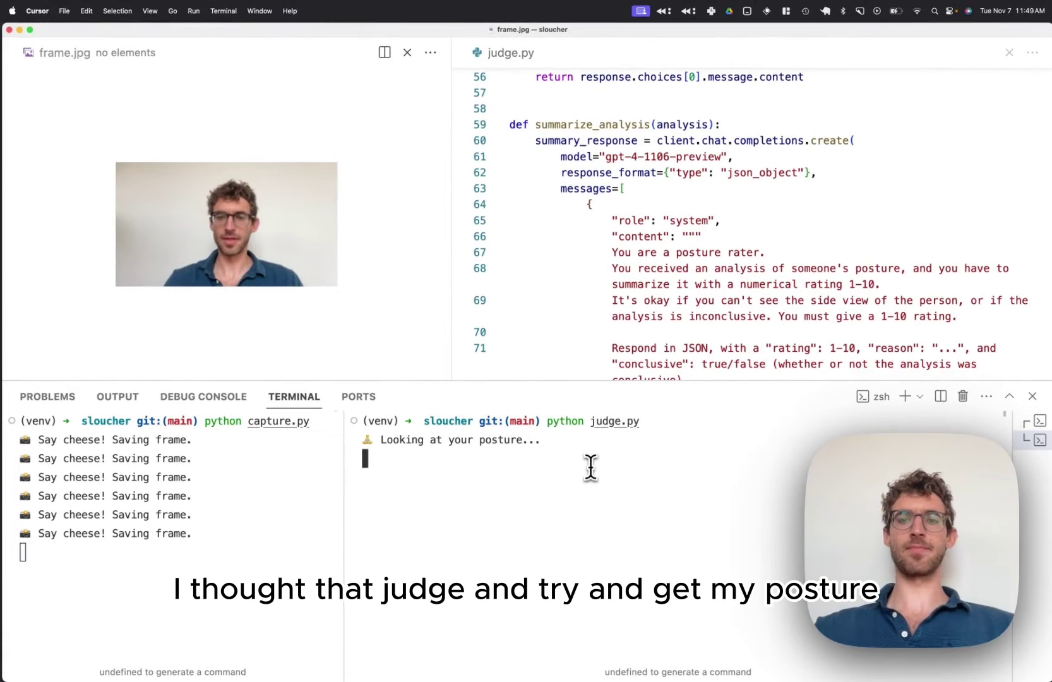